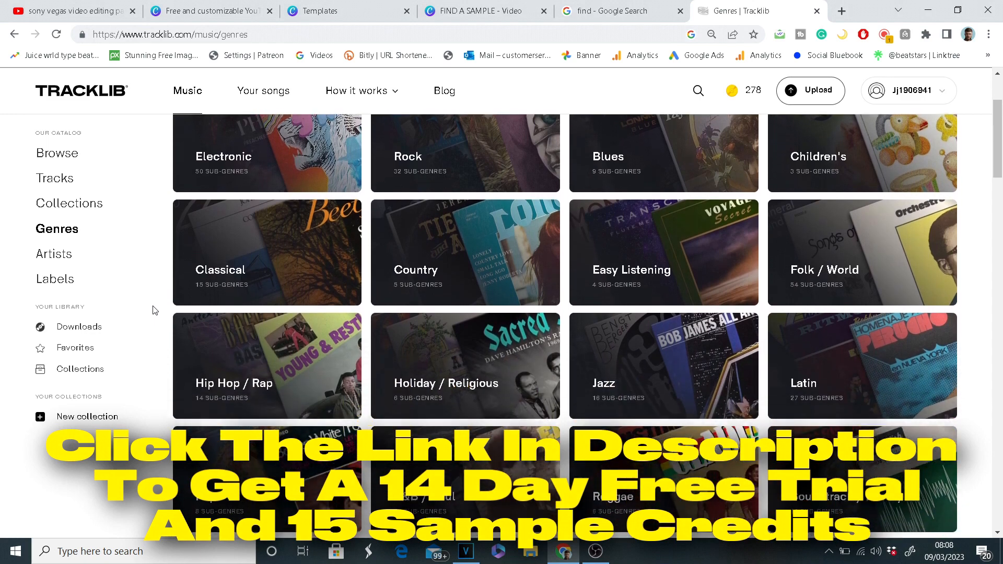
Browse the Tracks catalog on Tracklib and preview a soul track with a 2-bar loop and a trap beat
{"action": "scroll", "coordinate": [155, 310], "scroll_direction": "up", "scroll_amount": 3}
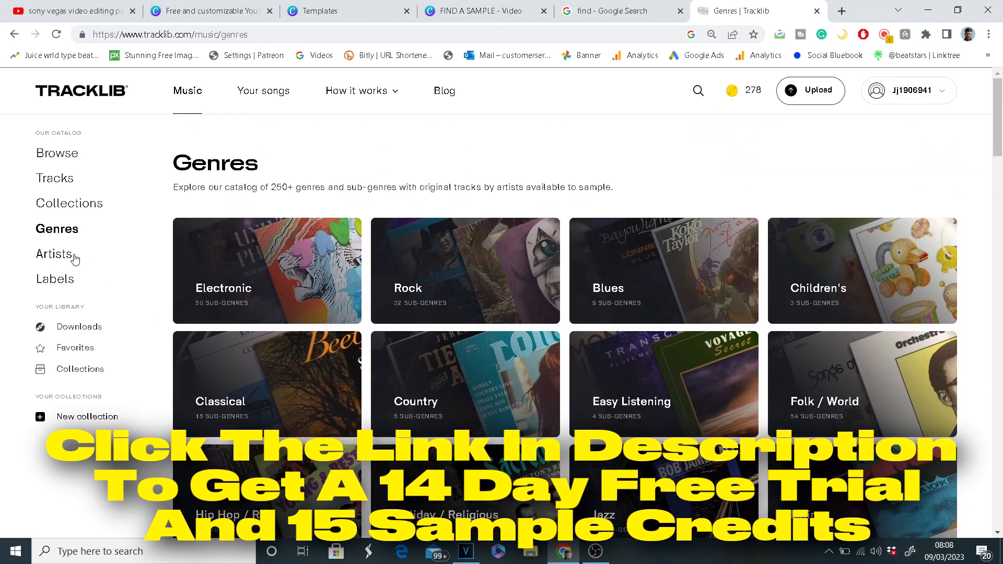
{"action": "left_click", "coordinate": [55, 178]}
{"action": "scroll", "coordinate": [441, 265], "scroll_direction": "down", "scroll_amount": 5}
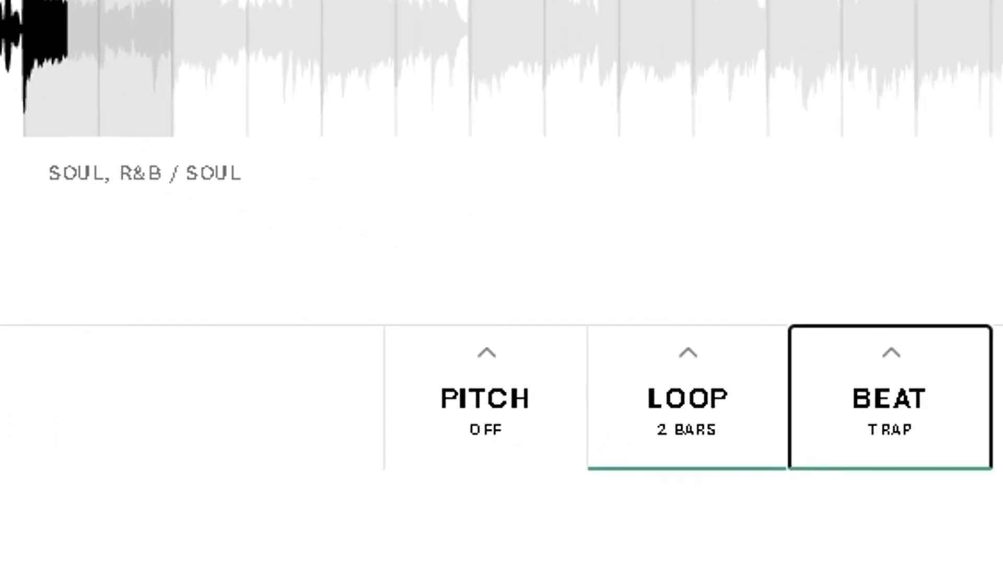
{"action": "left_click", "coordinate": [588, 298]}
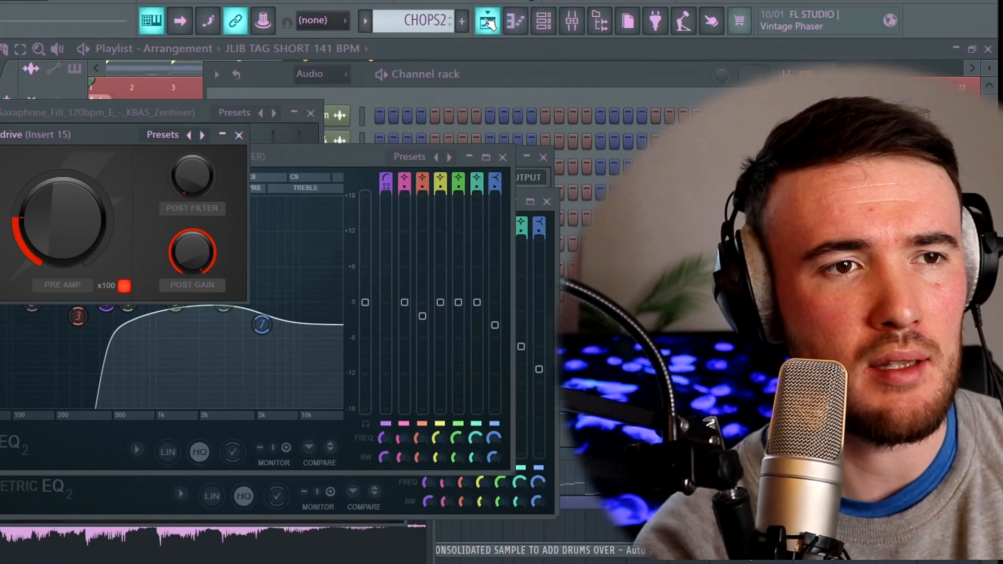
Show the playlist, unmute the sample clips on Track 5 and solo the consolidated sample on Track 6
{"action": "left_click", "coordinate": [488, 22]}
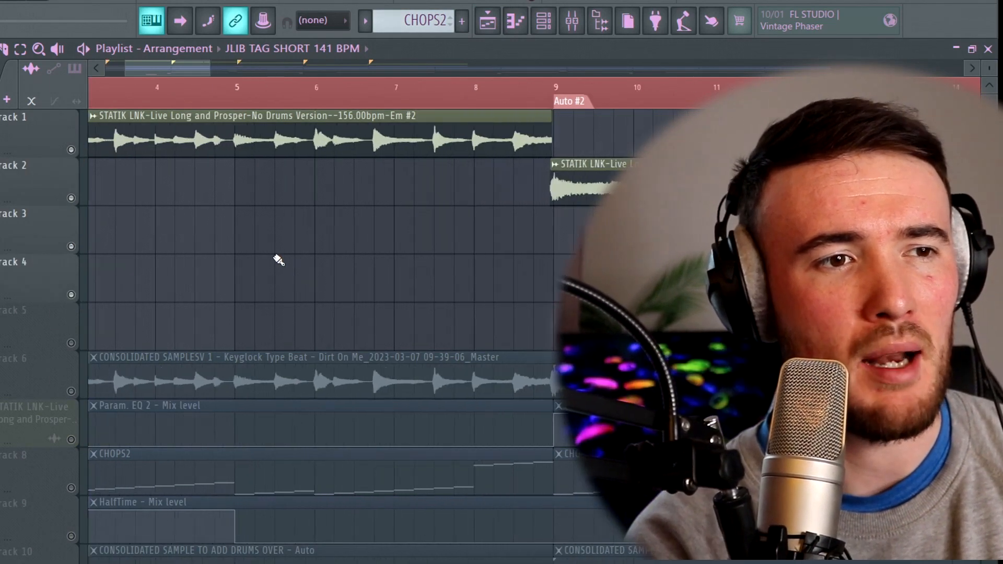
{"action": "left_click", "coordinate": [71, 343]}
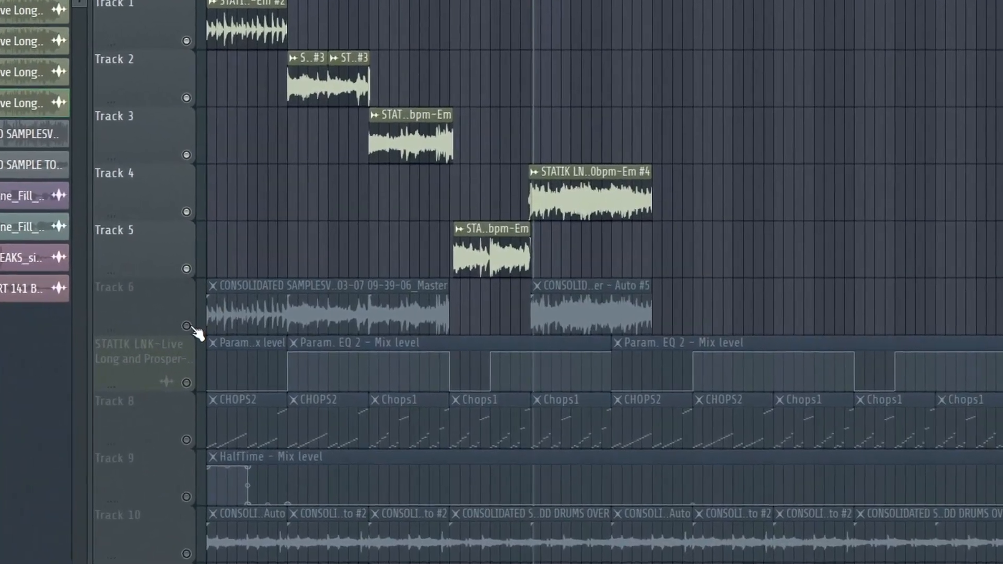
{"action": "right_click", "coordinate": [301, 320]}
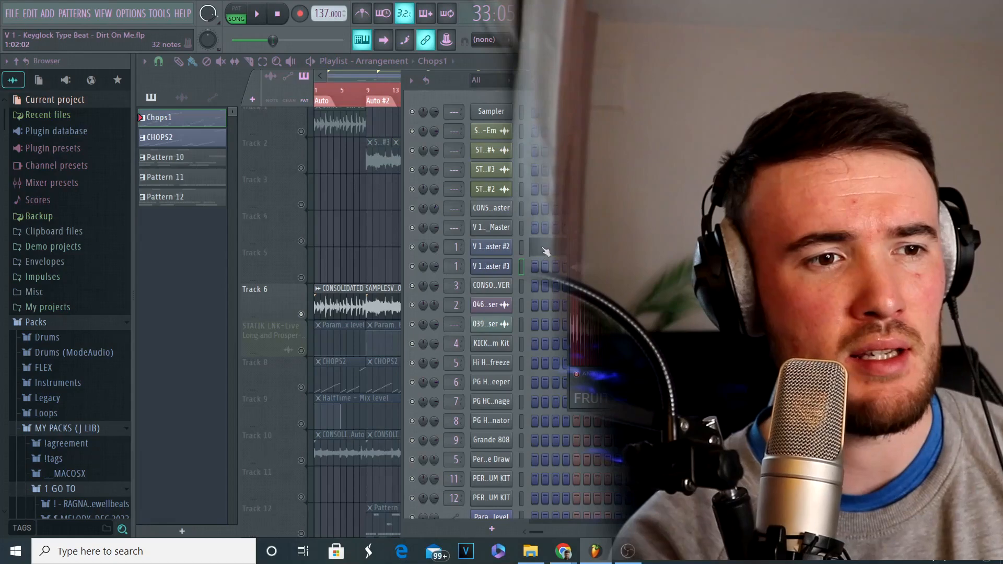
Play the Chops1 slice sequence in the piano roll and examine the four short repeated notes in CHOPS2
{"action": "left_click", "coordinate": [545, 252]}
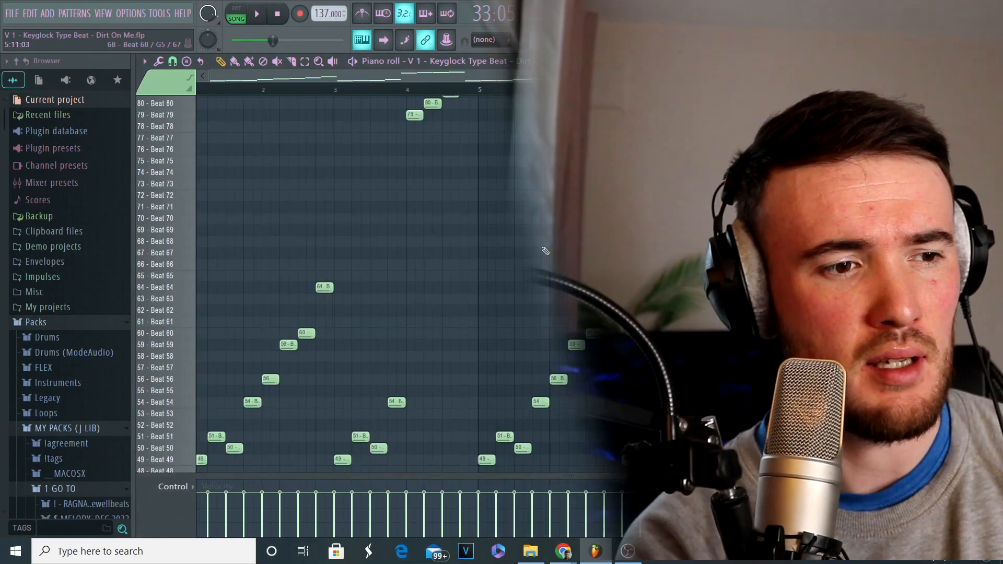
{"action": "key", "text": "space"}
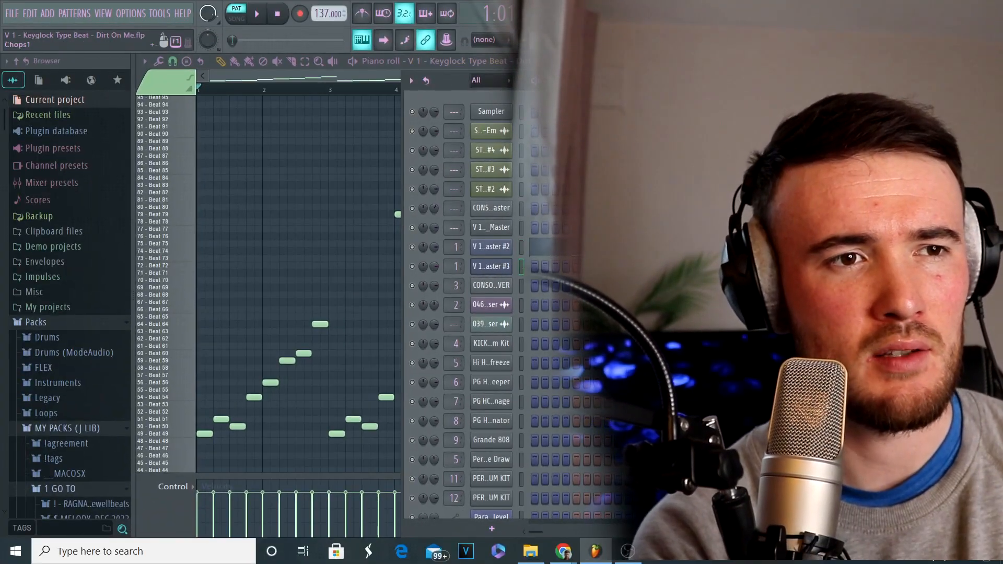
{"action": "left_click", "coordinate": [561, 269]}
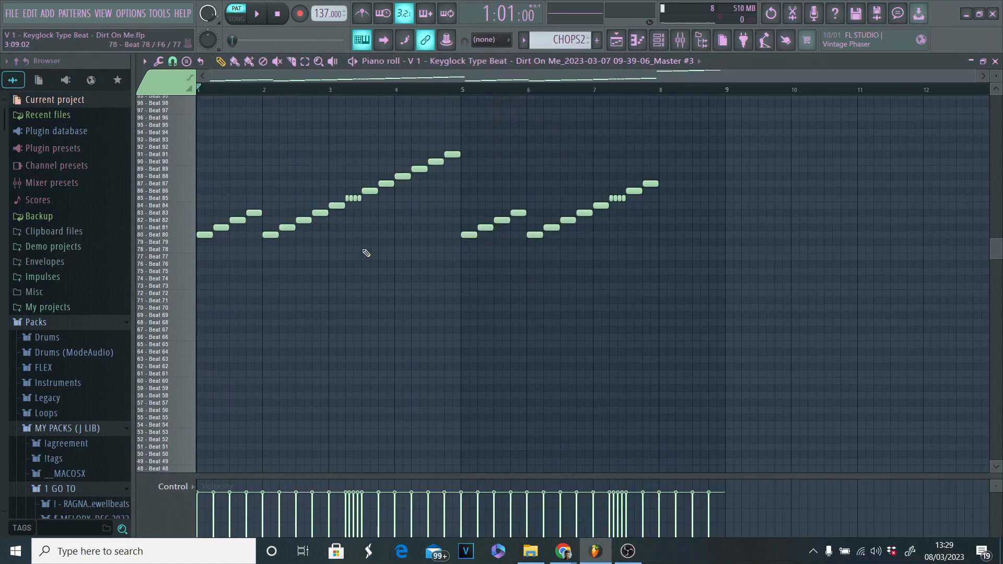
{"action": "left_click_drag", "start_coordinate": [362, 207], "coordinate": [347, 200]}
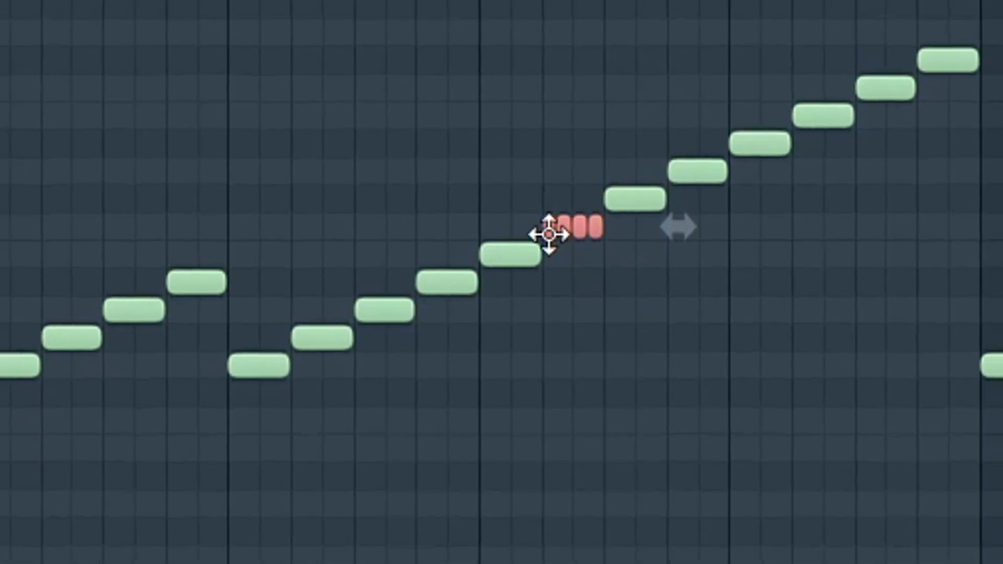
{"action": "left_click", "coordinate": [376, 235], "text": "ctrl"}
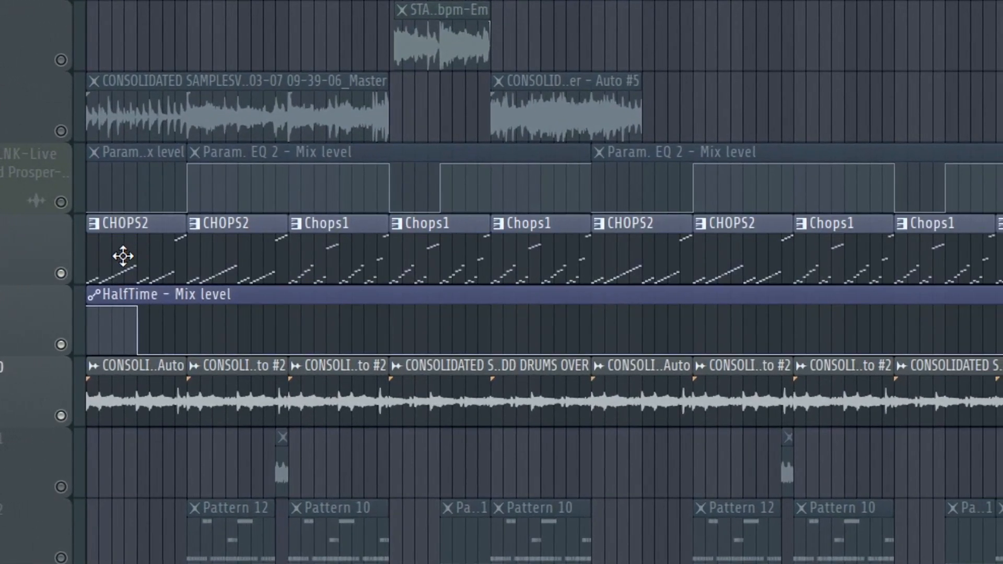
Review the CHOPS2 and Chops1 pattern clips on Track 8 by selecting them through to the end of the arrangement
{"action": "left_click_drag", "start_coordinate": [123, 256], "coordinate": [156, 254]}
{"action": "left_click_drag", "start_coordinate": [239, 249], "coordinate": [157, 246]}
{"action": "left_click_drag", "start_coordinate": [35, 247], "coordinate": [36, 248]}
{"action": "left_click_drag", "start_coordinate": [229, 254], "coordinate": [707, 236]}
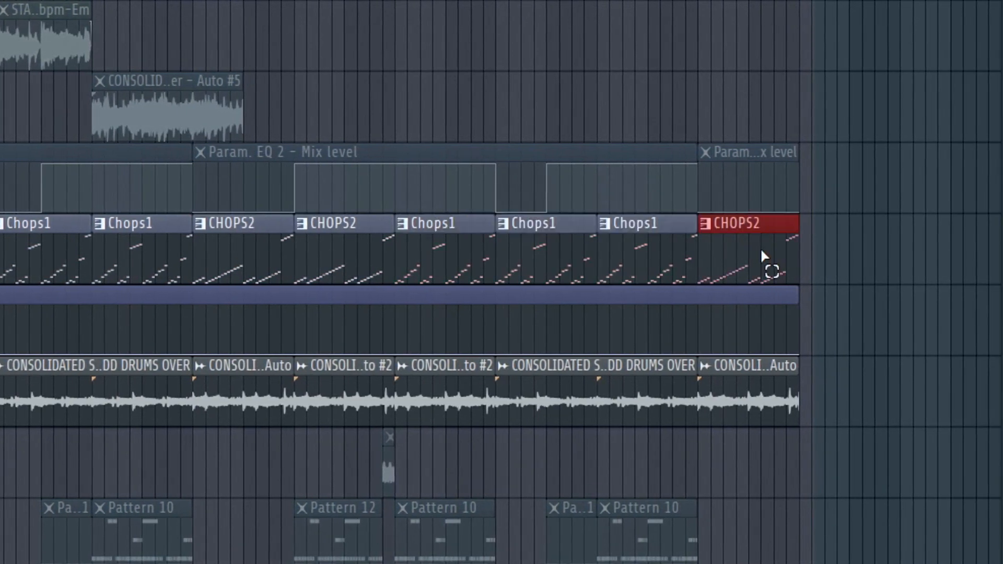
{"action": "left_click", "coordinate": [786, 267]}
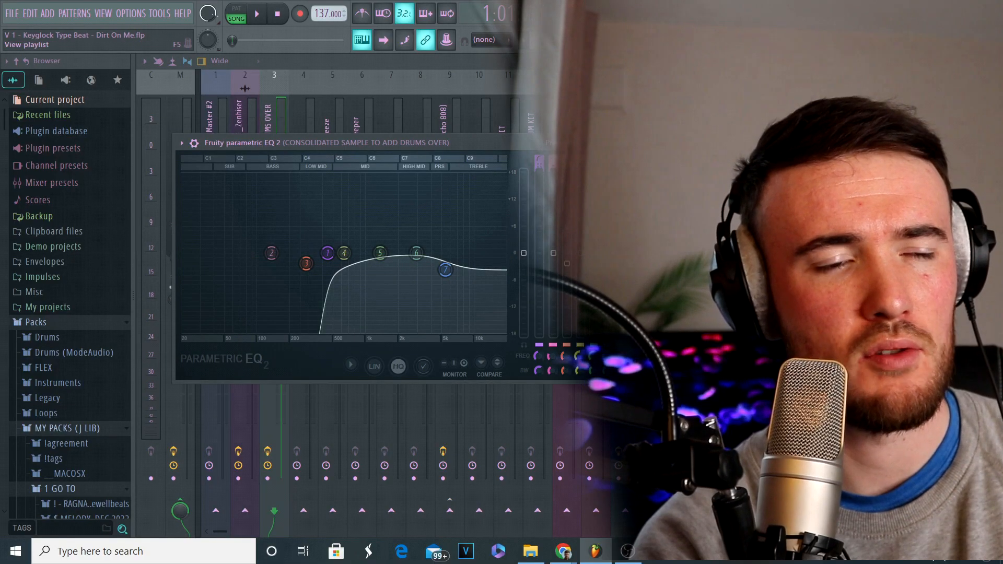
Mute the drum patterns on Track 12 in the playlist and audition the drum break clip on Track 13
{"action": "key", "text": "F5"}
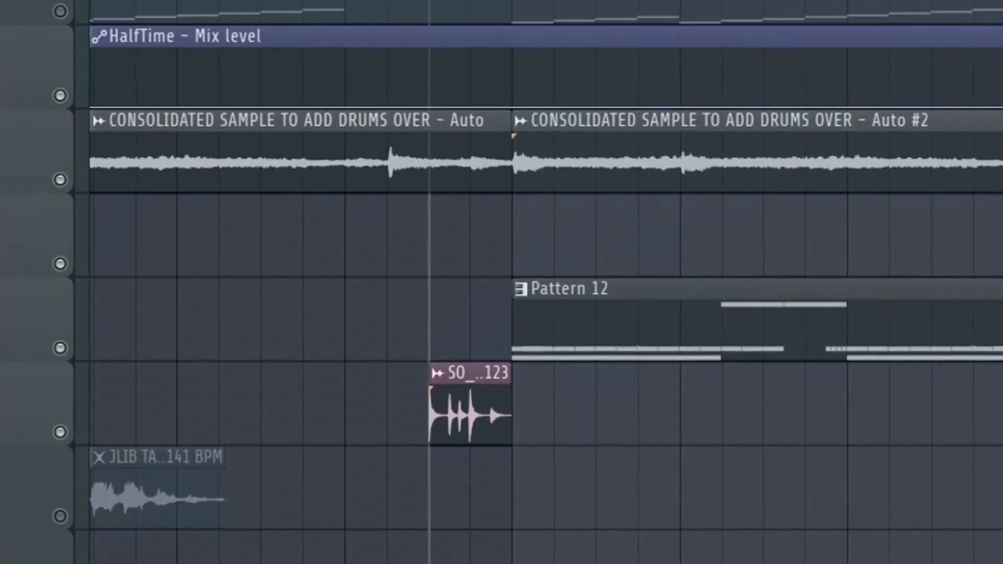
{"action": "left_click", "coordinate": [58, 345]}
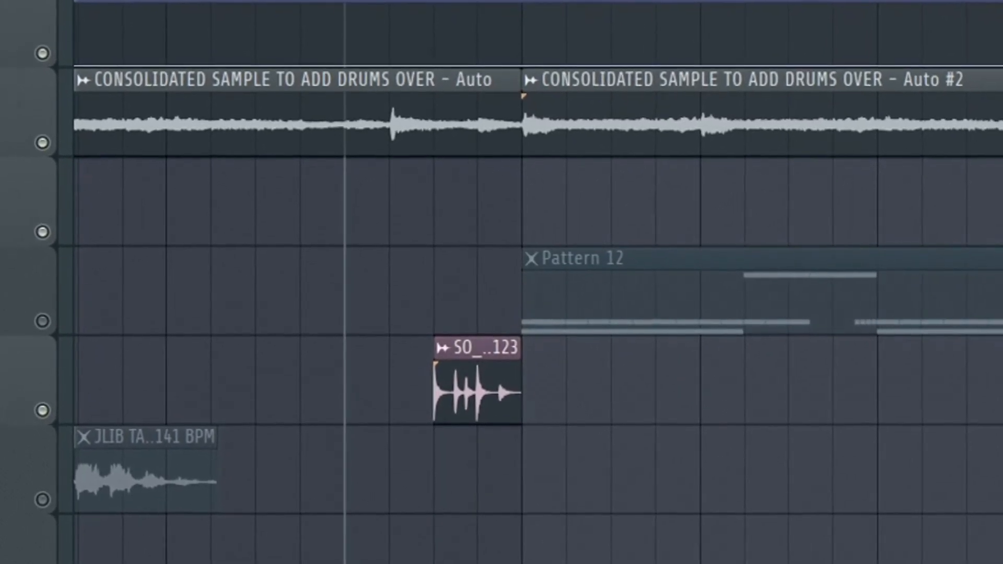
{"action": "left_click", "coordinate": [168, 2]}
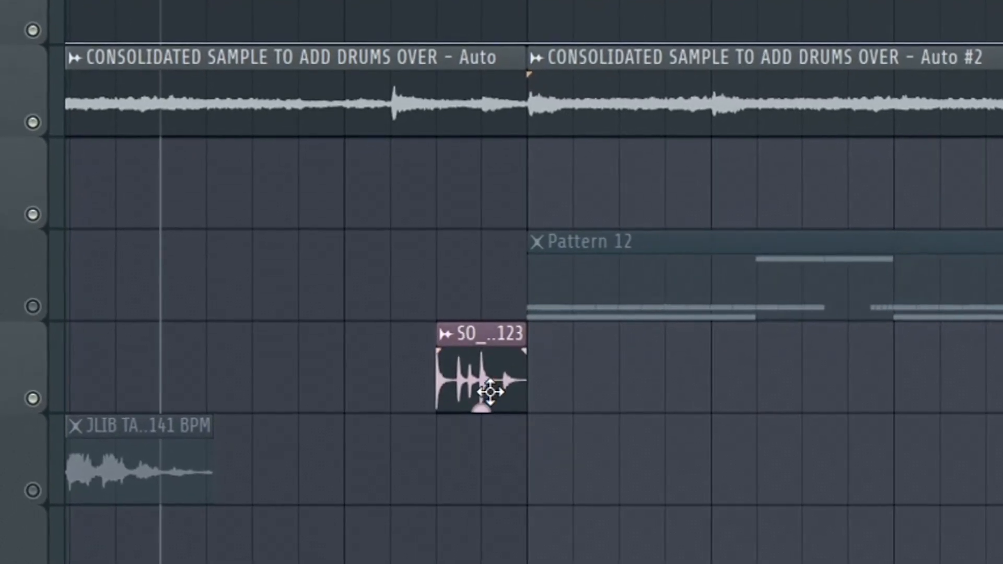
{"action": "double_click", "coordinate": [484, 394]}
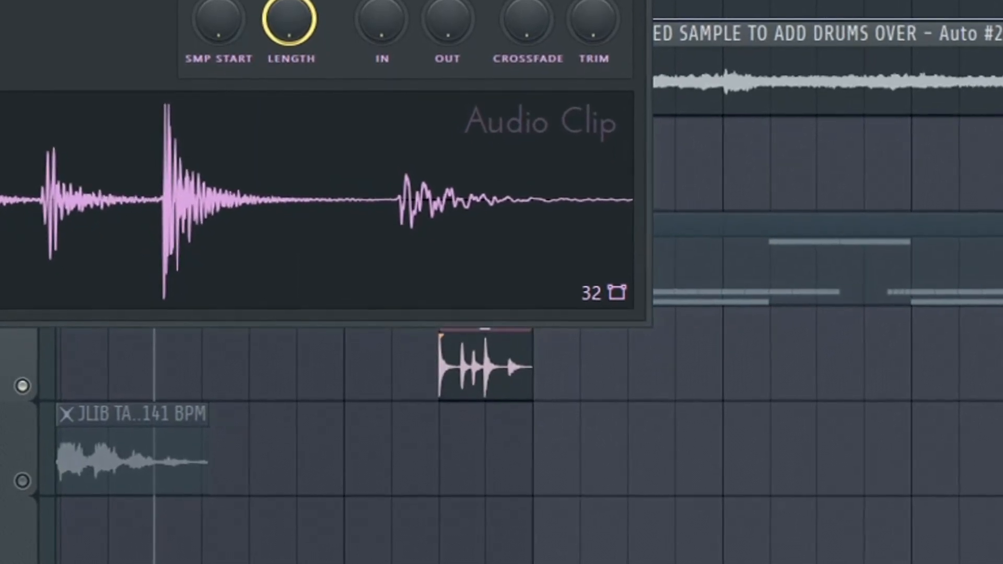
{"action": "key", "text": "Escape"}
{"action": "key", "text": "space"}
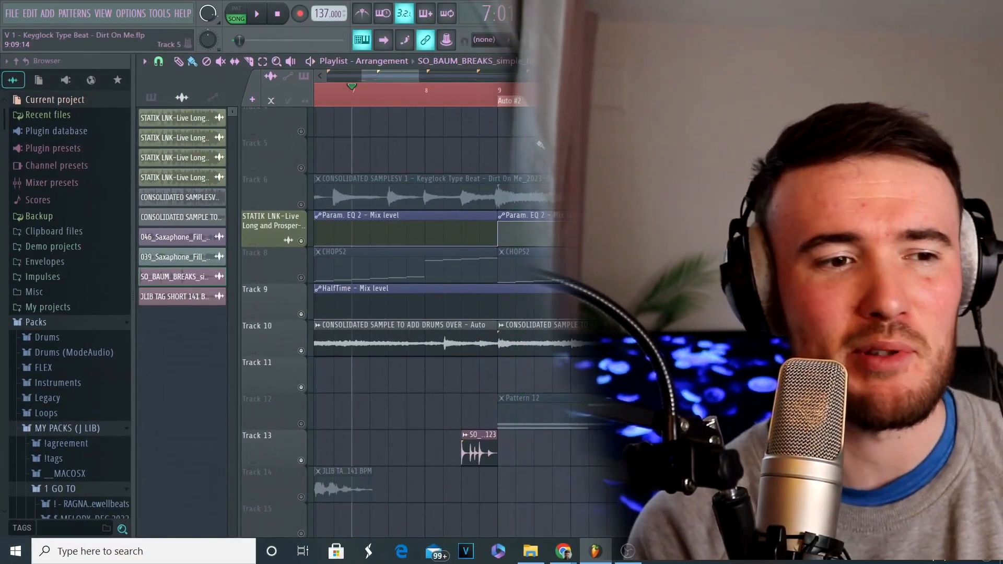
Solo the drum pattern track, Track 12, and show the channel rack
{"action": "left_click", "coordinate": [302, 425], "text": "ctrl"}
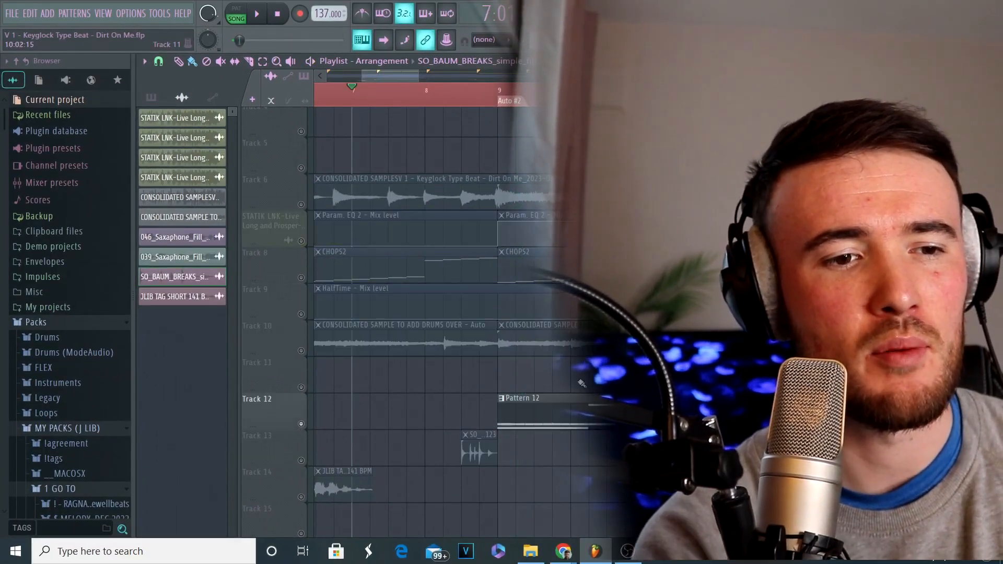
{"action": "scroll", "coordinate": [565, 418], "scroll_direction": "down", "scroll_amount": 5, "text": "ctrl"}
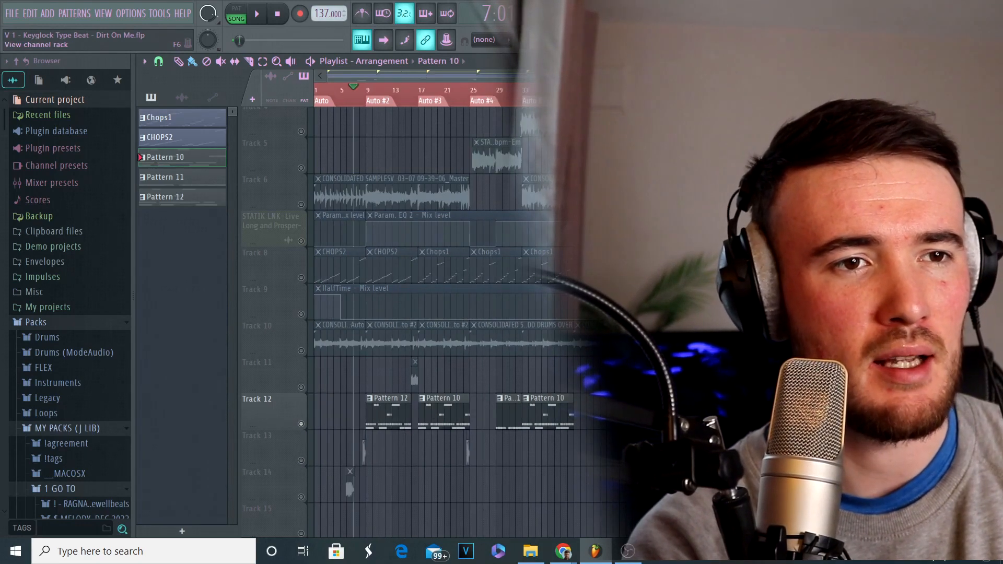
{"action": "key", "text": "F6"}
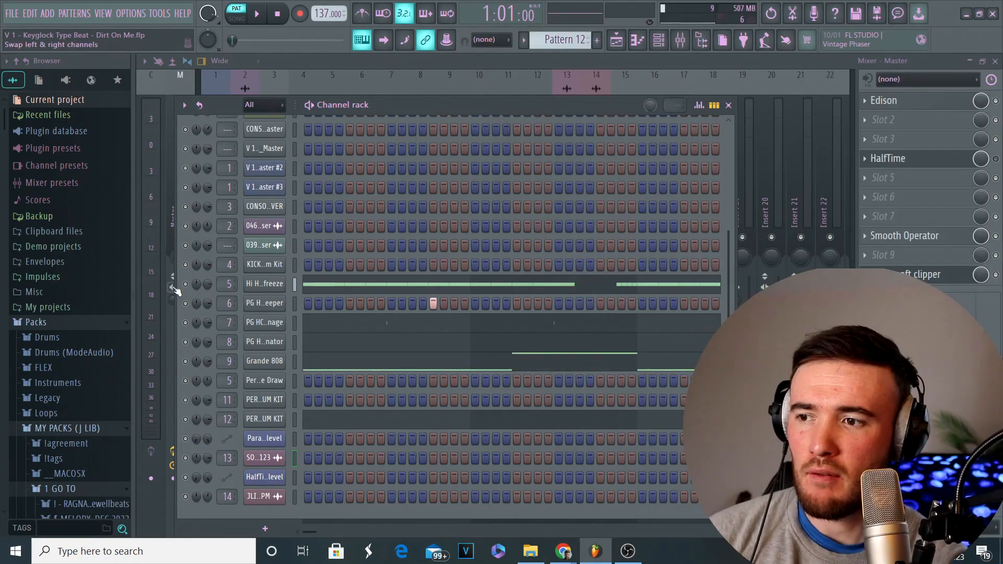
Audition Pattern 12's drum channels and examine the Carnage snare's notes in the piano roll
{"action": "right_click", "coordinate": [186, 287]}
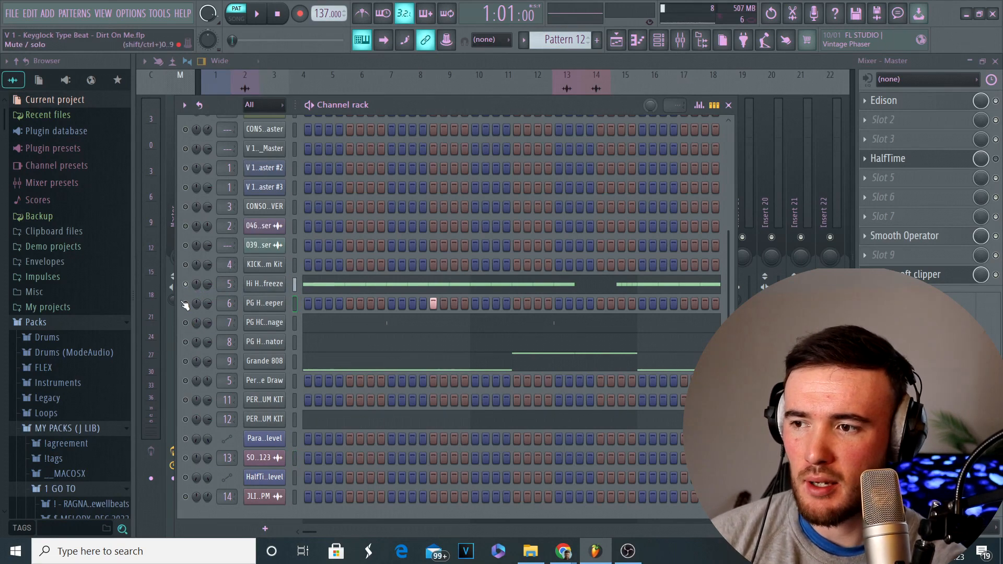
{"action": "right_click", "coordinate": [267, 304]}
{"action": "left_click", "coordinate": [308, 303]}
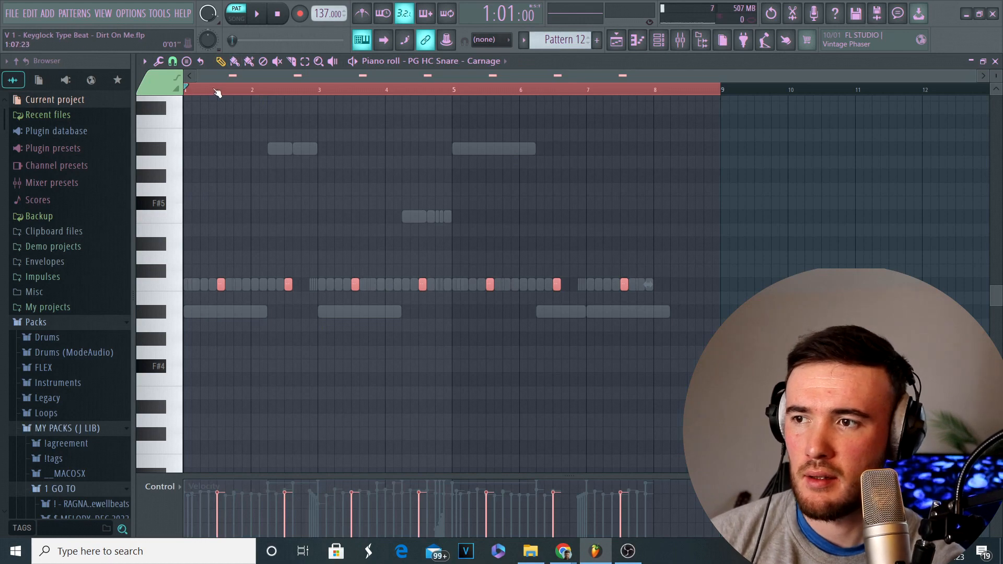
{"action": "left_click", "coordinate": [646, 42]}
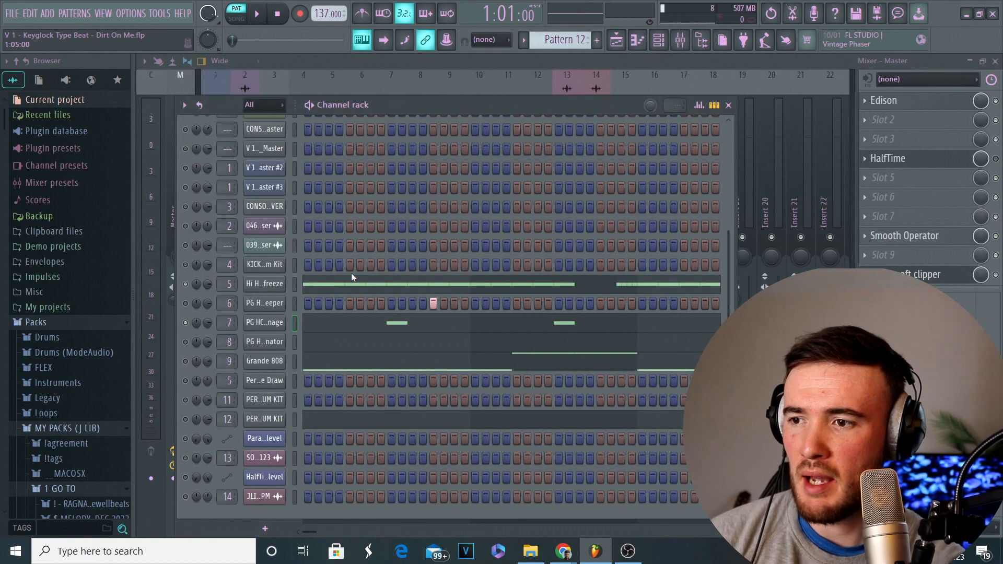
Play the Chains hi-hat part in the piano roll and select the fast rolls before bar 3 and at bar 1
{"action": "left_click", "coordinate": [338, 286]}
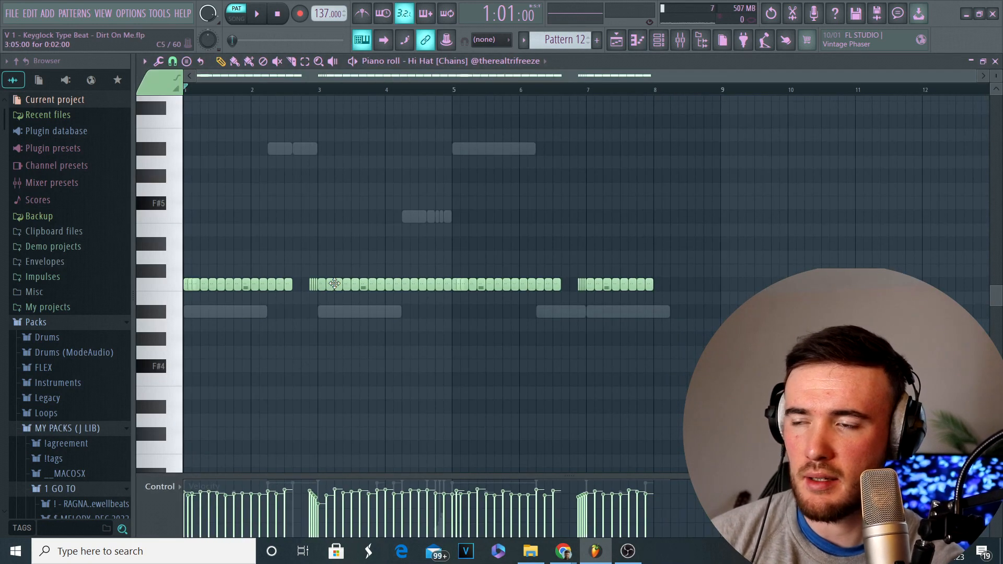
{"action": "key", "text": "space"}
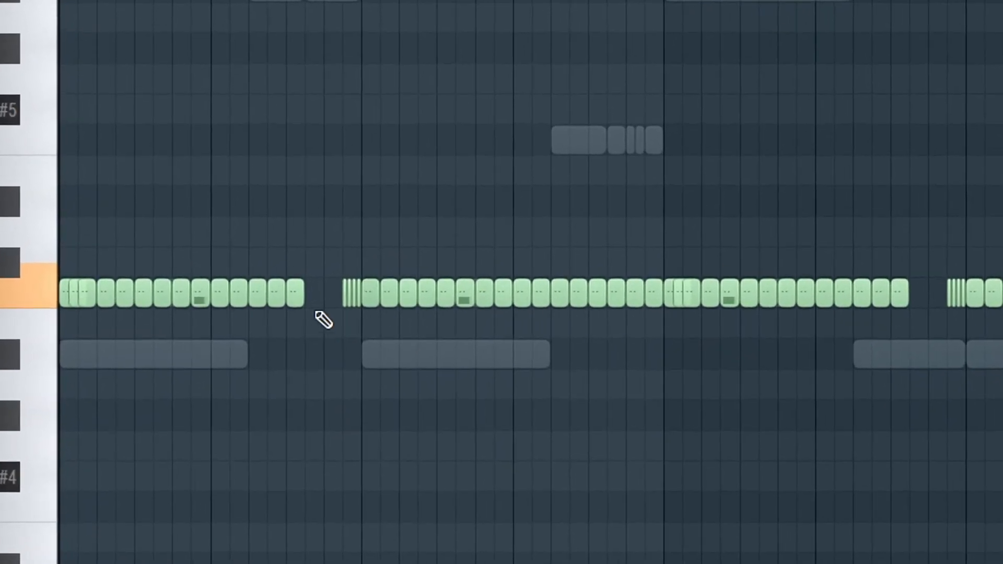
{"action": "left_click_drag", "start_coordinate": [333, 298], "coordinate": [357, 301]}
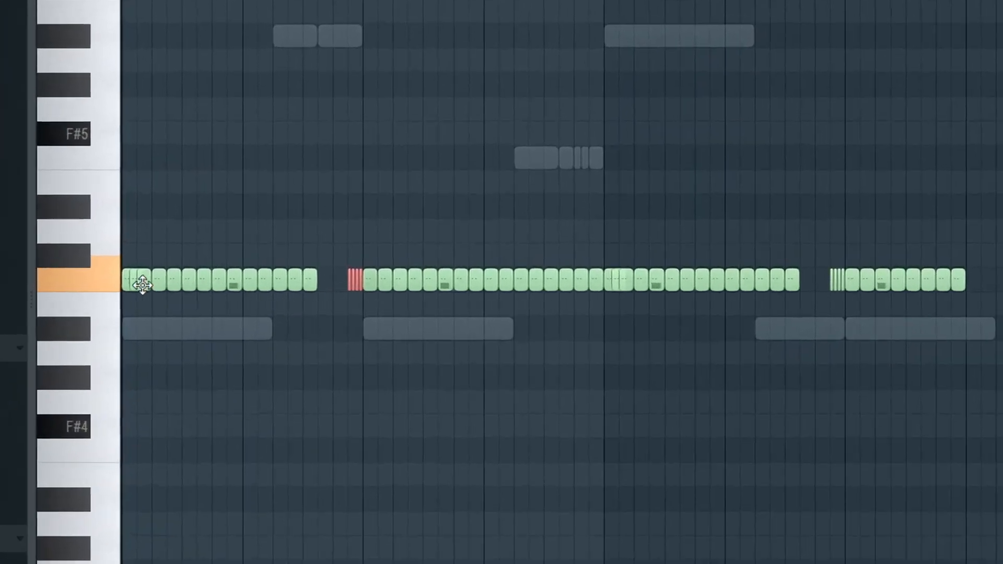
{"action": "left_click_drag", "start_coordinate": [129, 284], "coordinate": [139, 294]}
{"action": "key", "text": "ctrl+d"}
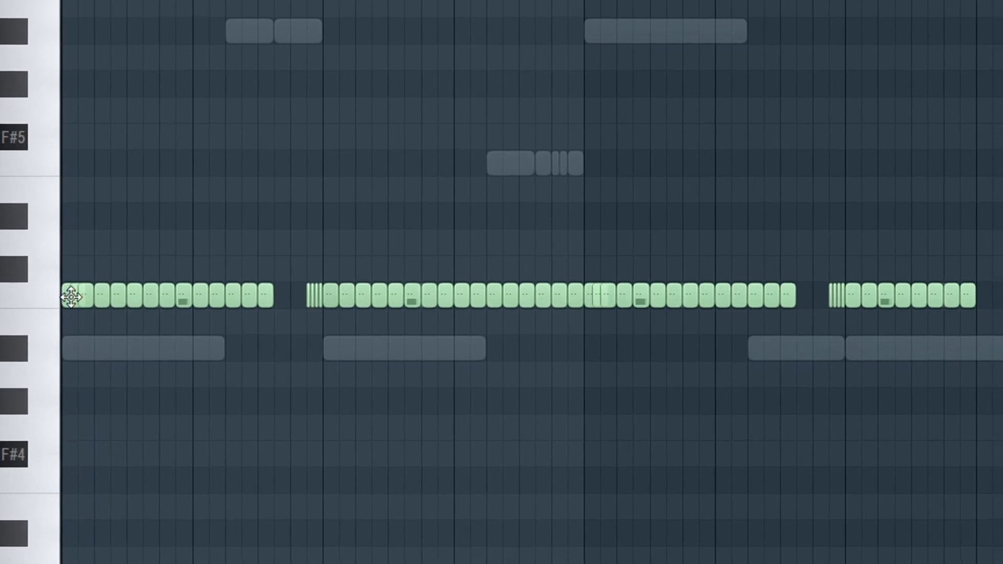
{"action": "left_click", "coordinate": [601, 296]}
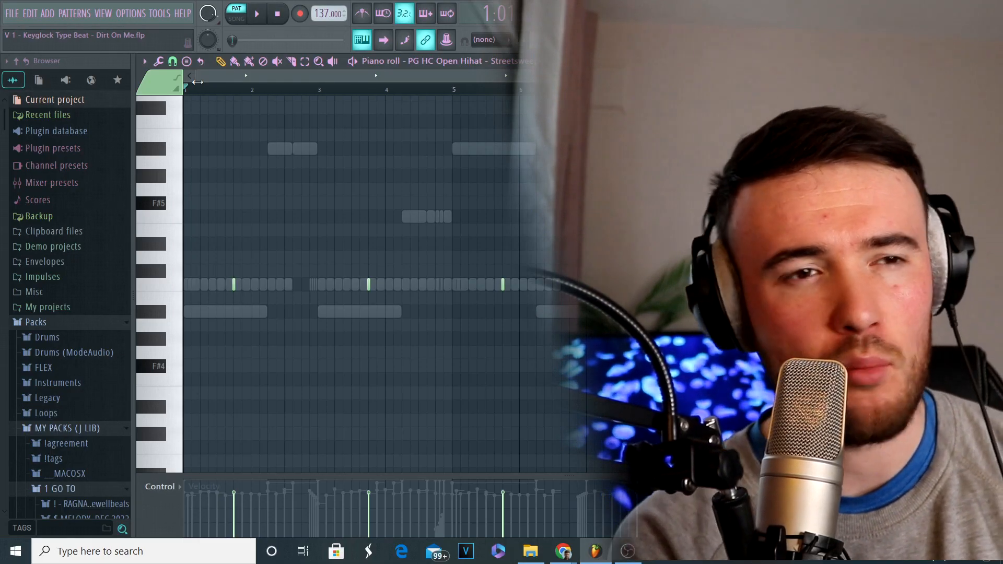
Play the Streetsweeper open hi-hat part and the Denominator snare's notes near the end of bar 4
{"action": "key", "text": "space"}
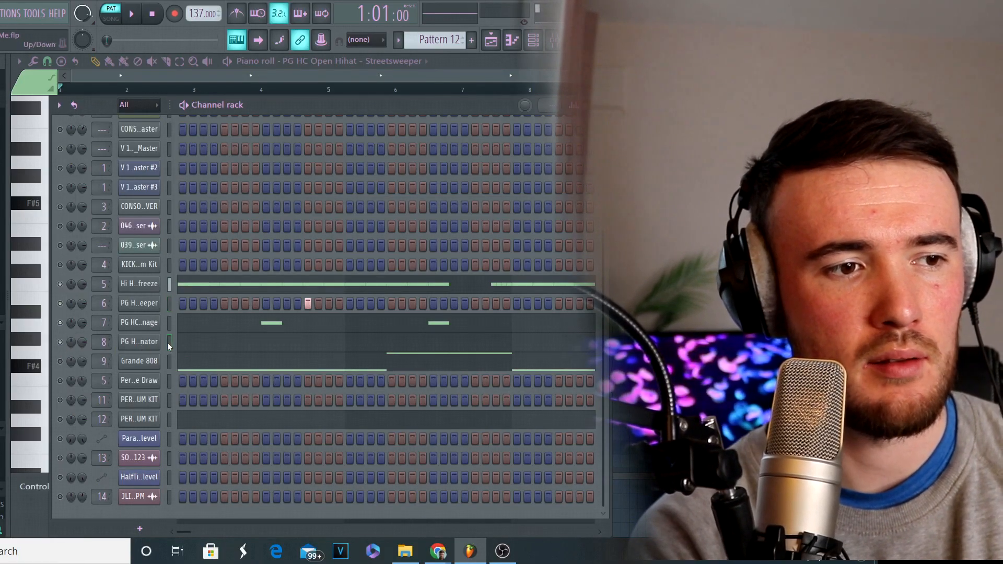
{"action": "left_click", "coordinate": [189, 348]}
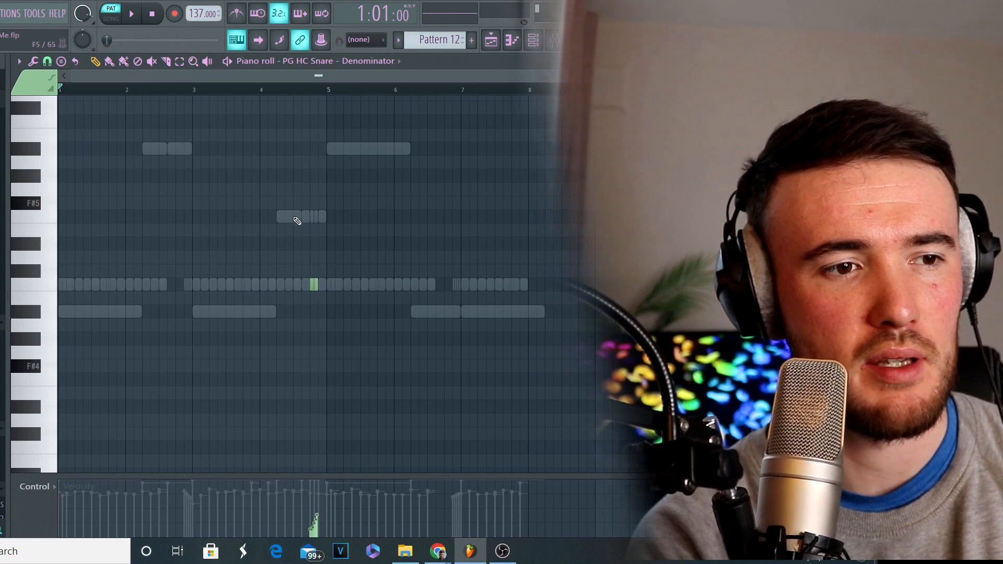
{"action": "left_click", "coordinate": [307, 88]}
{"action": "key", "text": "space"}
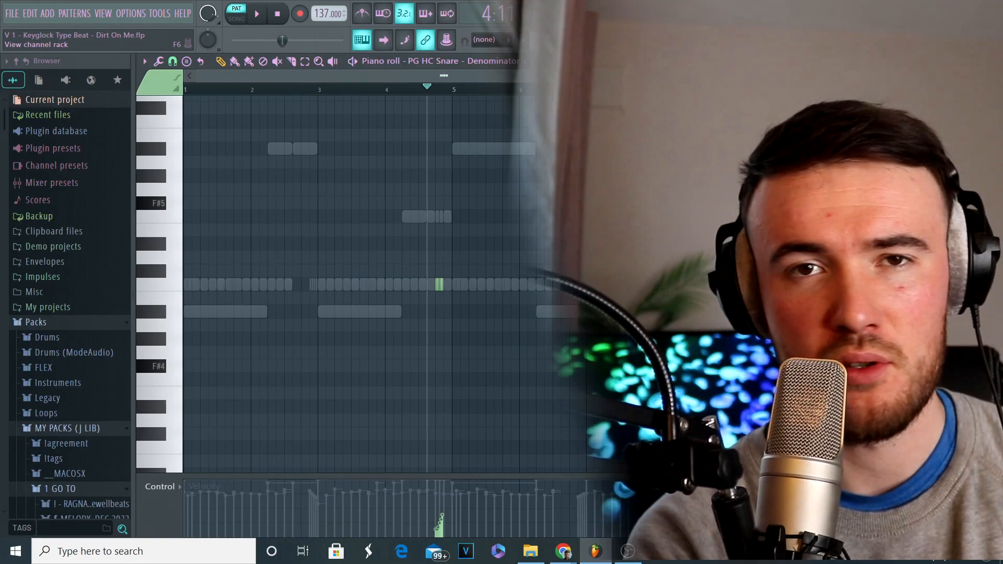
View the notes of the percussion on mixer track 12 and display Pattern 10's channel rack
{"action": "key", "text": "F6"}
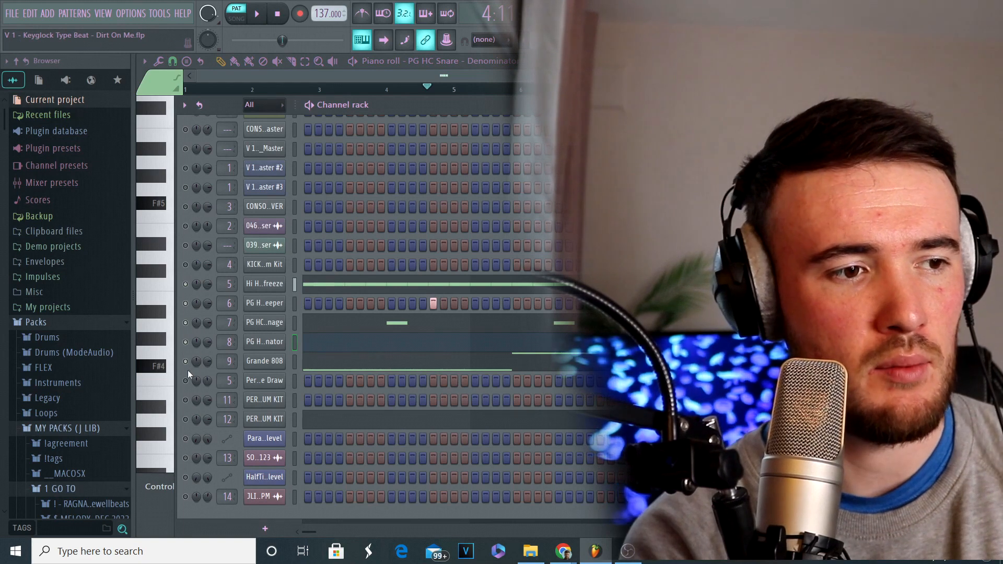
{"action": "left_click", "coordinate": [323, 421]}
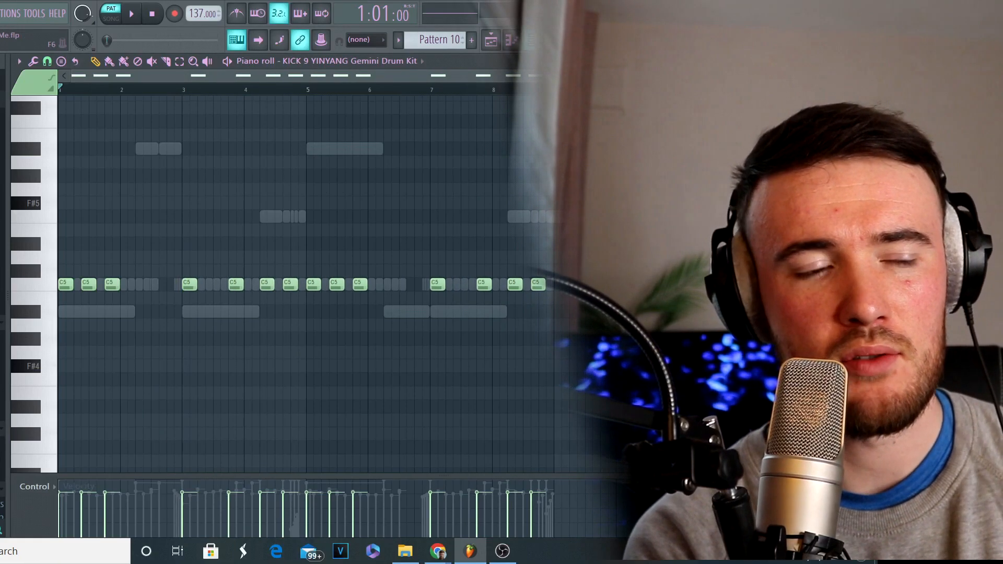
{"action": "key", "text": "F6"}
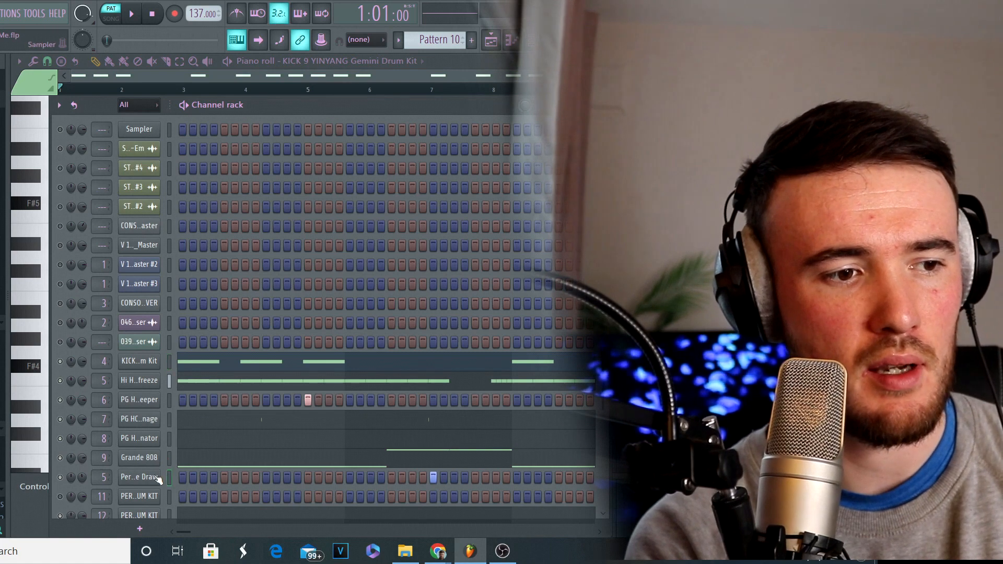
View the Perc 10 Change Draw channel's sampler settings, and examine its notes in the piano roll
{"action": "left_click", "coordinate": [156, 477]}
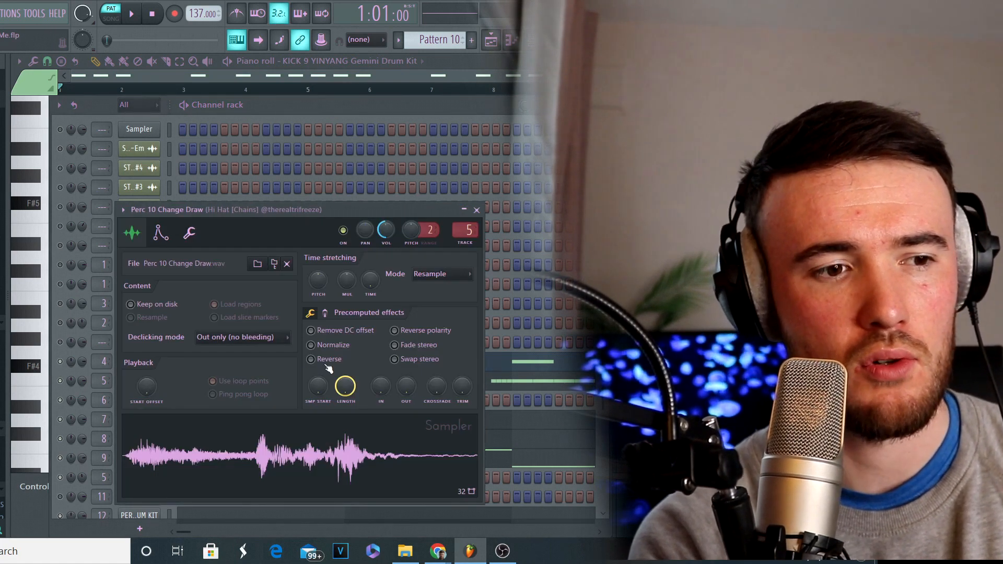
{"action": "left_click", "coordinate": [476, 210]}
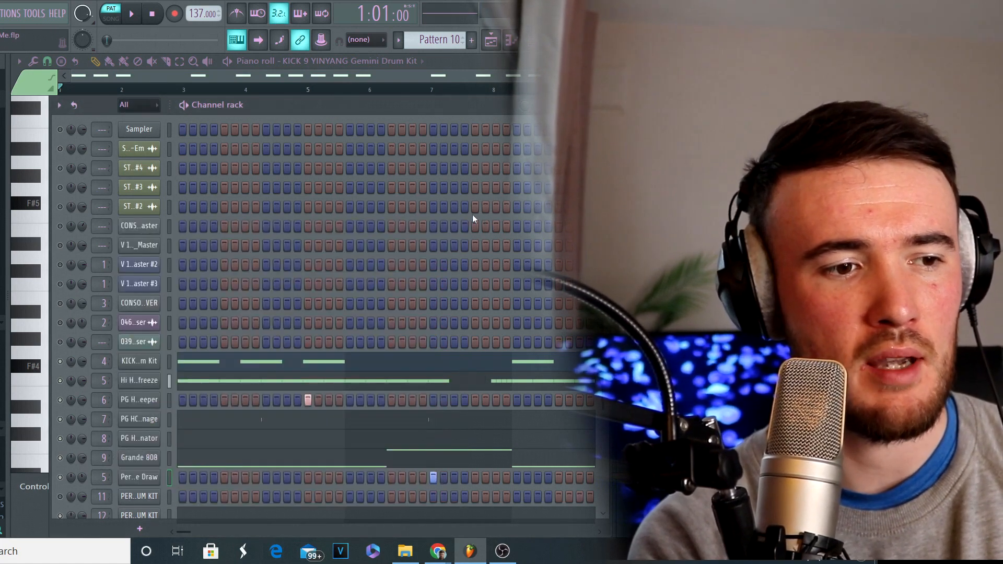
{"action": "right_click", "coordinate": [162, 477]}
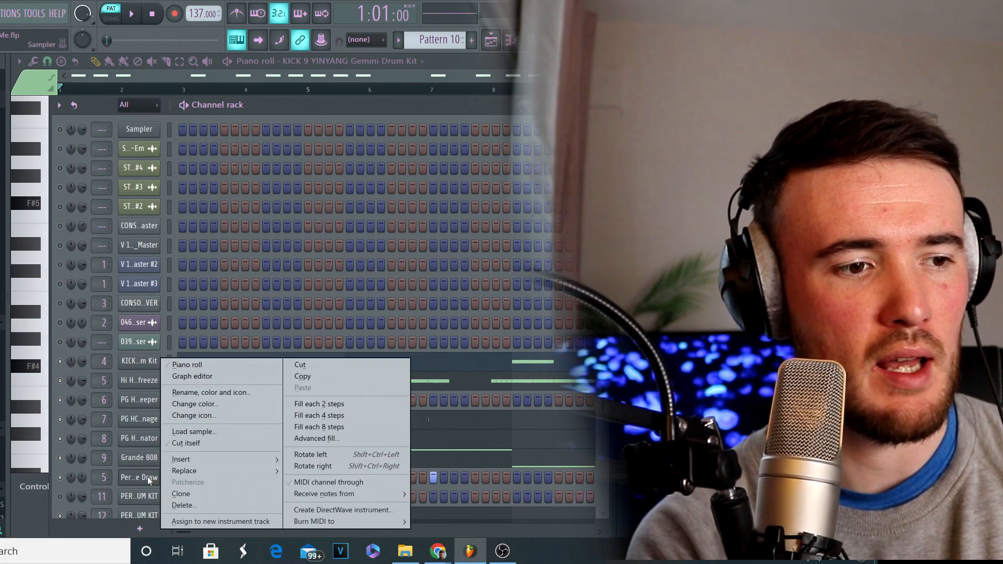
{"action": "left_click", "coordinate": [180, 369]}
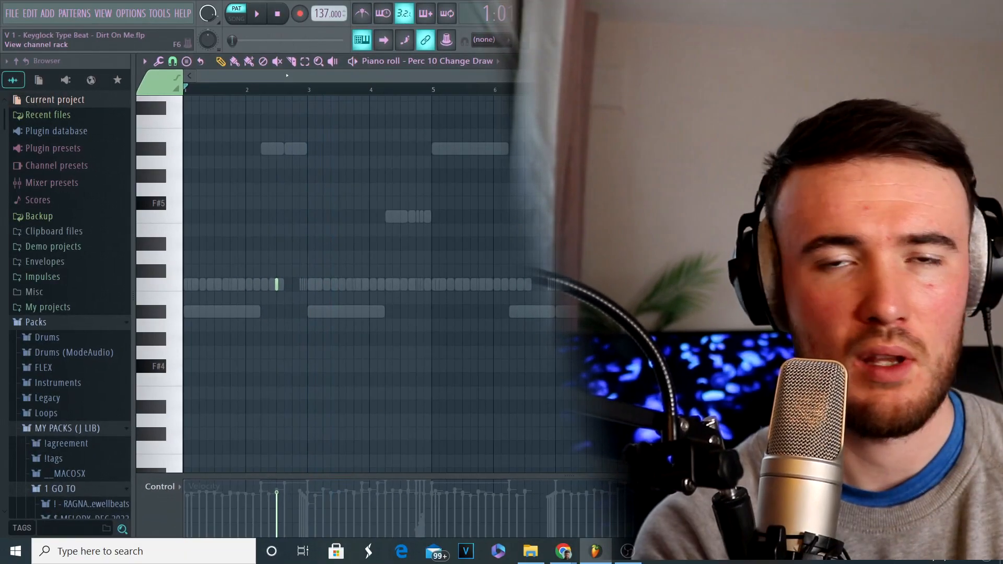
Display the playlist arrangement and examine the sample settings of the 046_Saxaphone_Fill audio clip
{"action": "left_click", "coordinate": [659, 40]}
{"action": "left_click", "coordinate": [617, 40]}
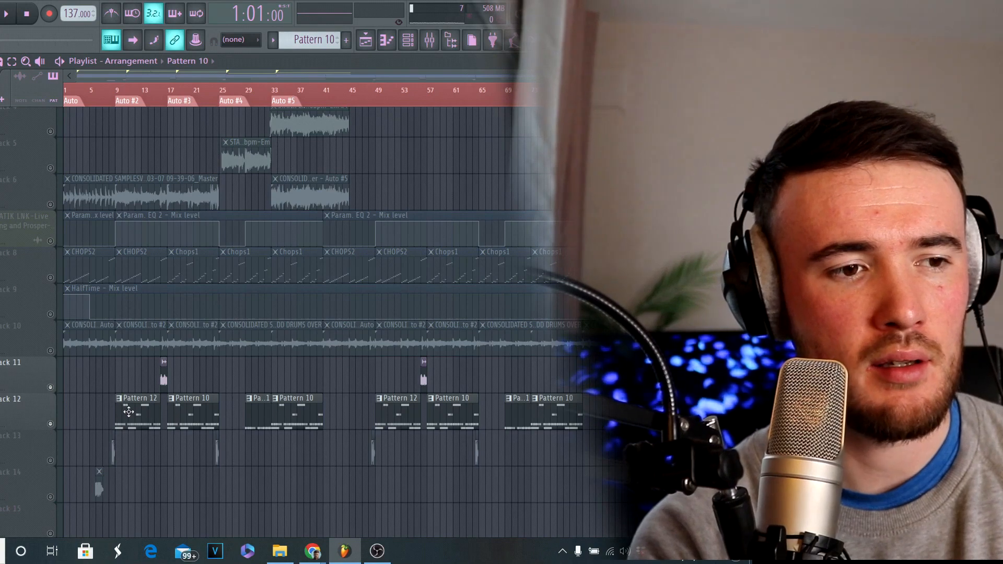
{"action": "scroll", "coordinate": [129, 412], "scroll_direction": "up", "scroll_amount": 5, "text": "ctrl"}
{"action": "scroll", "coordinate": [315, 467], "scroll_direction": "down", "scroll_amount": 2, "text": "ctrl"}
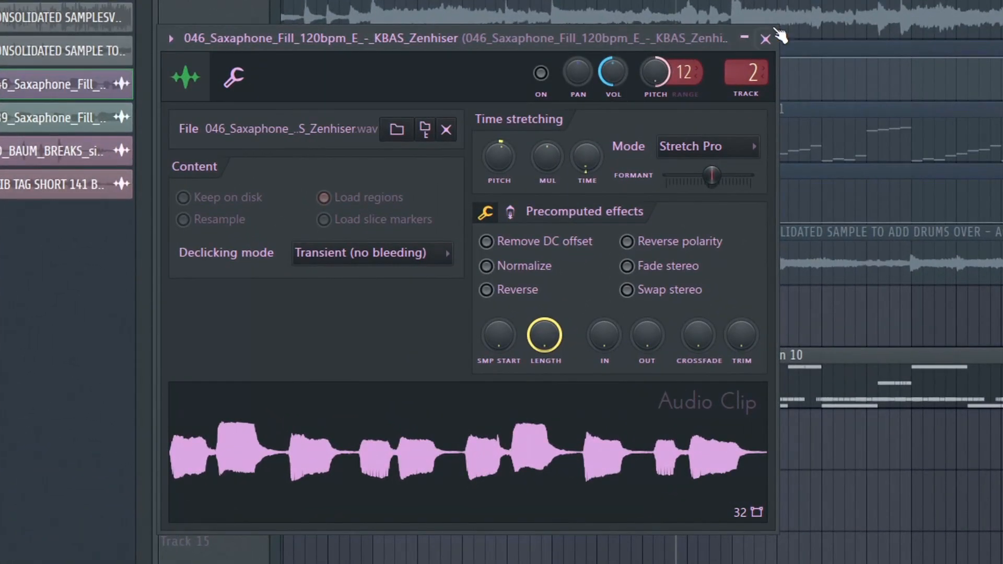
{"action": "left_click", "coordinate": [765, 39]}
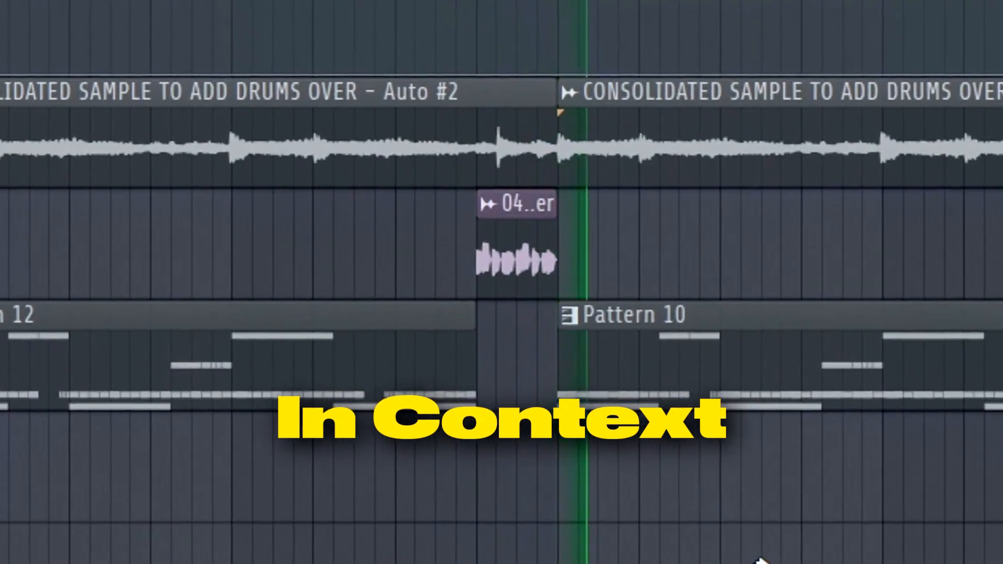
Select the first consolidated sample clip on Track 10 and switch the HalfTime mix level automation track back on after muting it
{"action": "scroll", "coordinate": [732, 543], "scroll_direction": "down", "scroll_amount": 5}
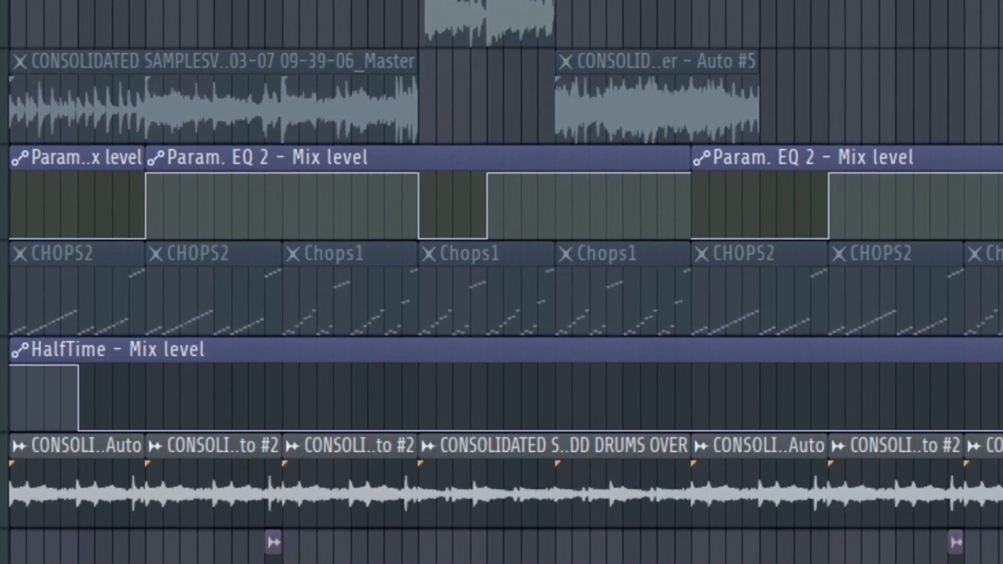
{"action": "left_click", "coordinate": [250, 288]}
{"action": "left_click", "coordinate": [298, 292]}
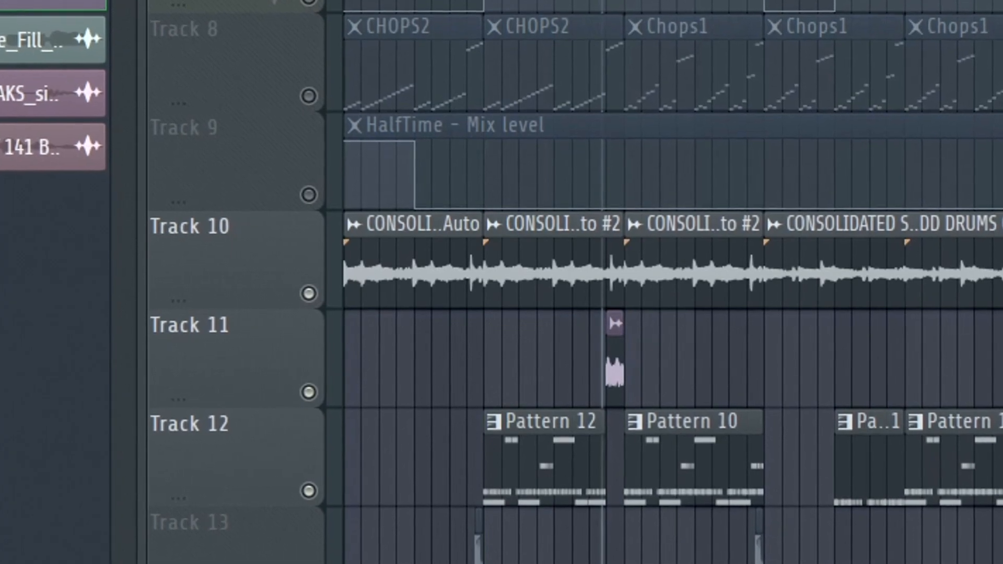
{"action": "left_click", "coordinate": [423, 274], "text": "ctrl"}
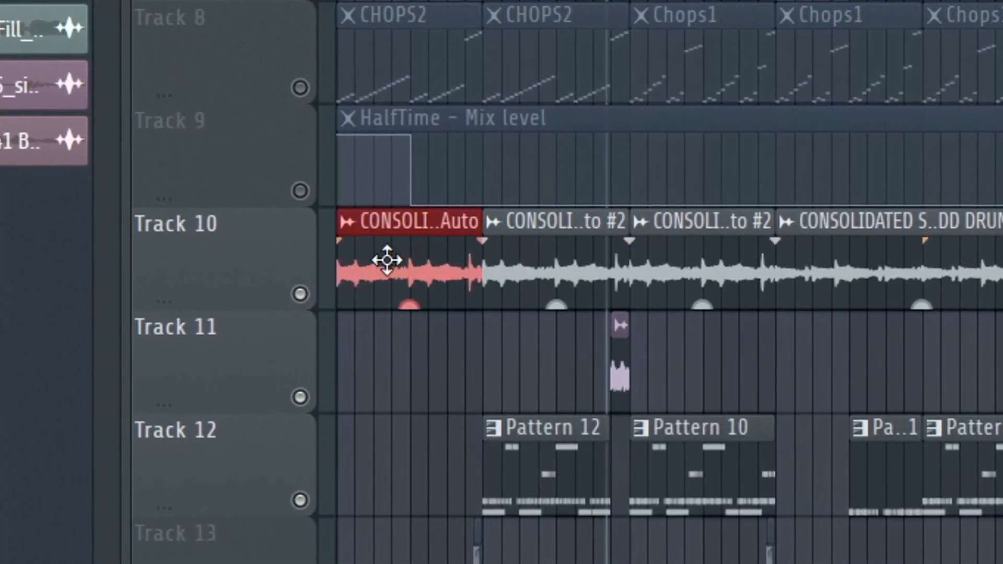
{"action": "left_click", "coordinate": [299, 190]}
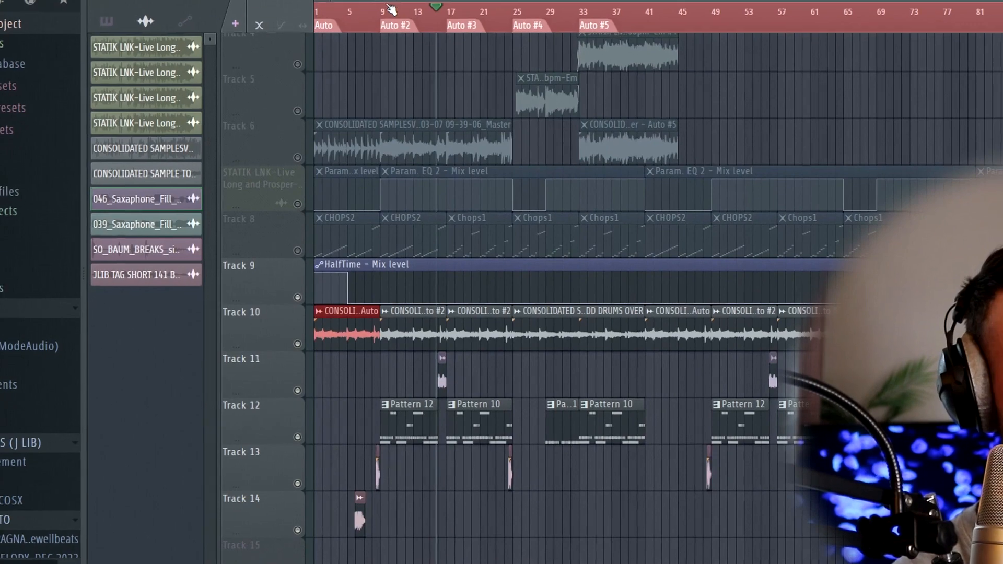
Select the intro section from bar 1 to bar 9, followed by the Auto #2 and Auto #3 sections up to bar 25
{"action": "left_click", "coordinate": [378, 49]}
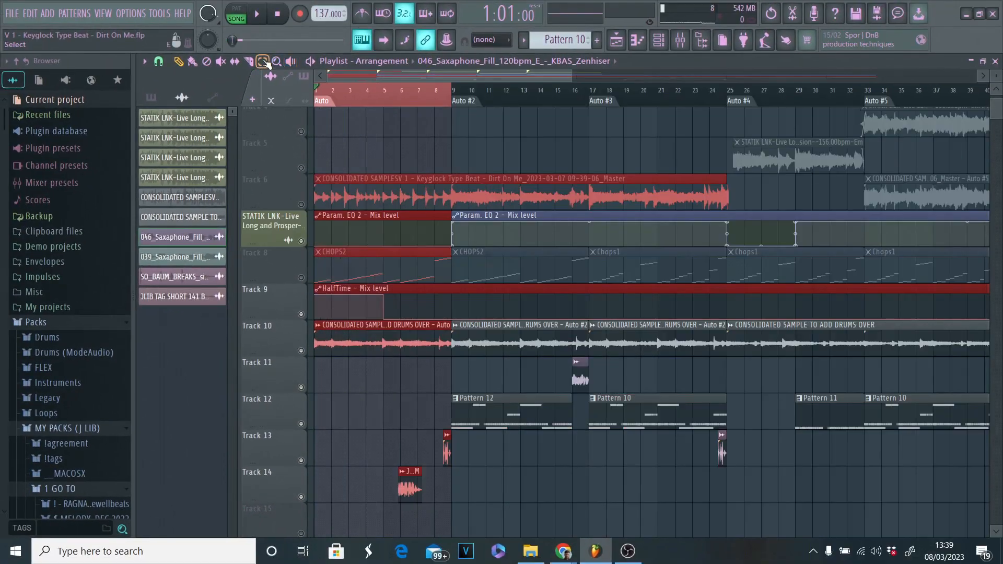
{"action": "left_click", "coordinate": [460, 98], "text": "ctrl"}
{"action": "left_click_drag", "start_coordinate": [454, 97], "coordinate": [728, 125]}
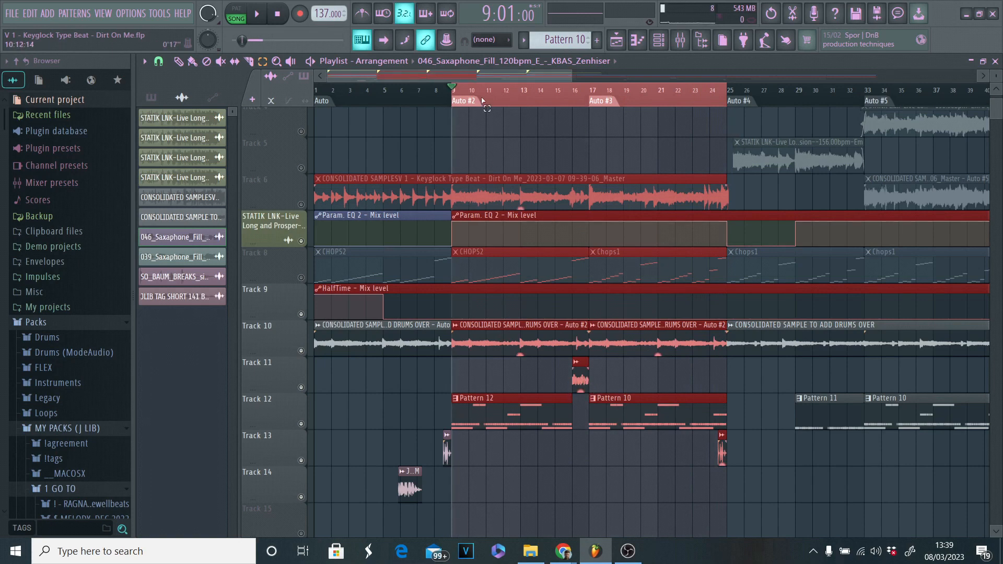
Select the Auto #4 and Auto #5 sections from bar 25 to bar 41 and play the arrangement from bar 25
{"action": "key", "text": "ctrl+Right"}
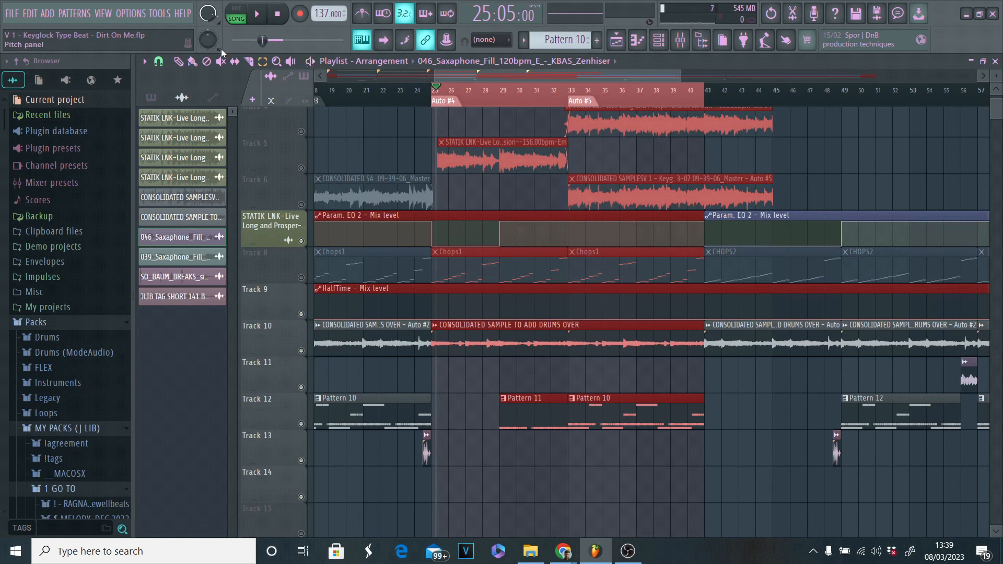
{"action": "left_click", "coordinate": [437, 93]}
{"action": "key", "text": "space"}
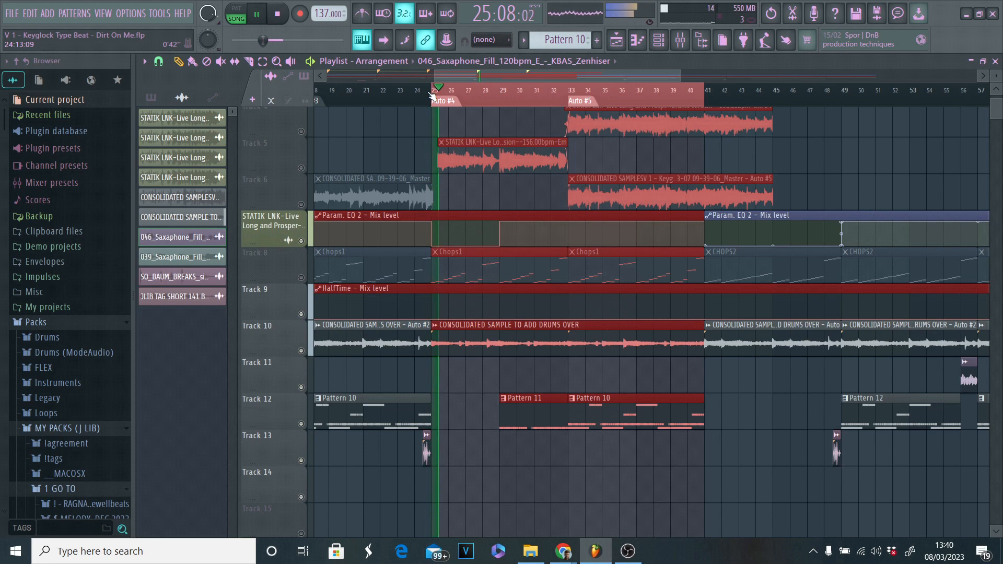